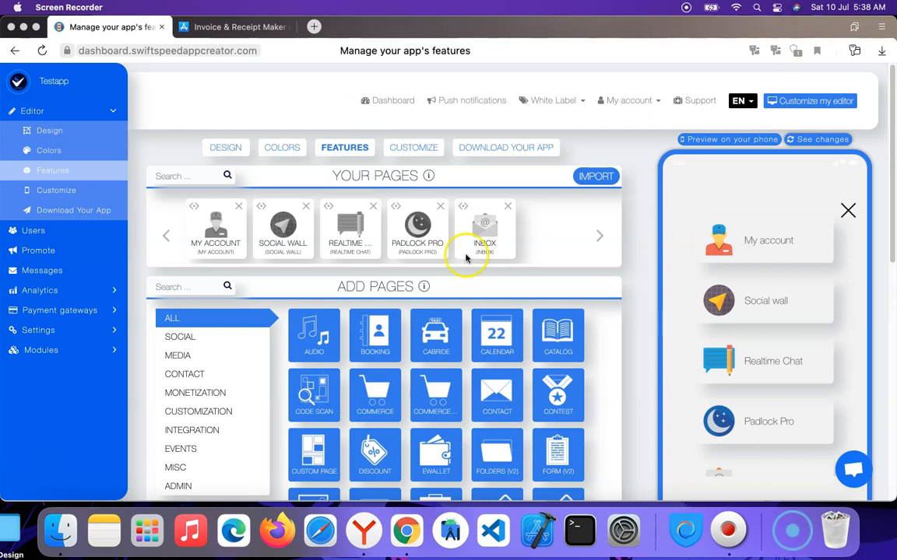
Step: Add a Topics page to the app and save its description as "Please select topic you will like to receive notifications on"
scroll(449, 314, down, 10)
scroll(436, 234, up, 10)
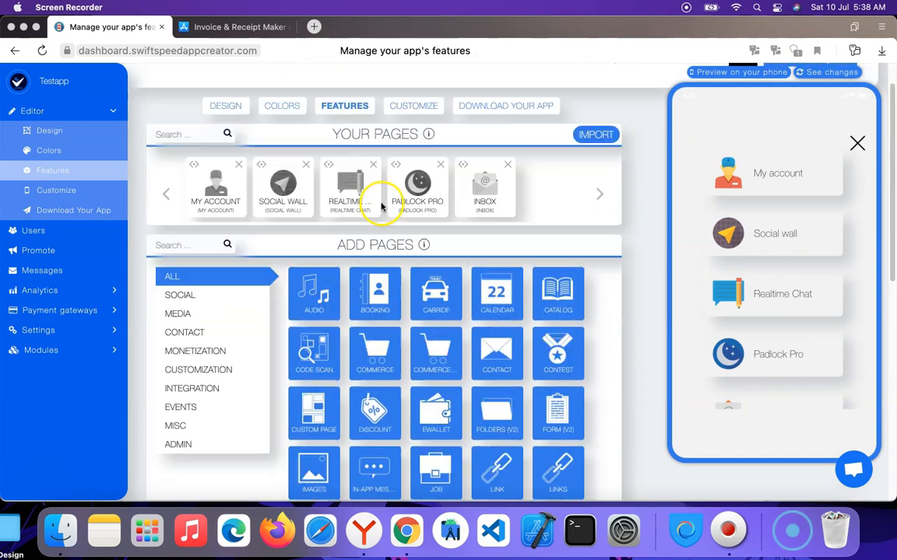
click(171, 288)
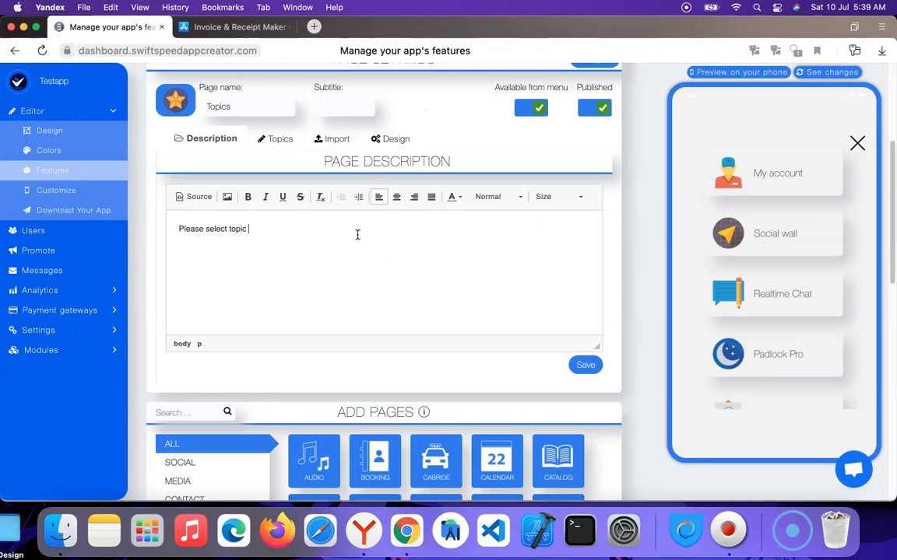
text(ll like to receive no)
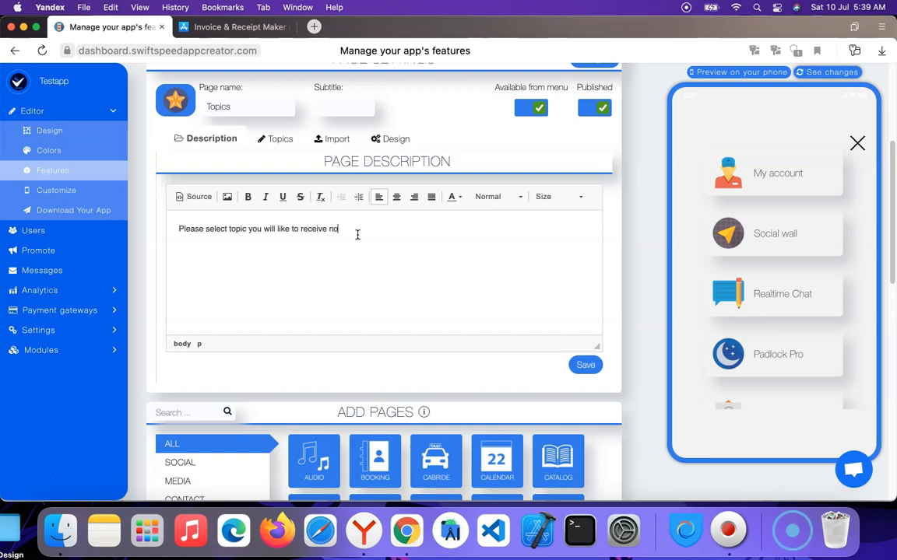
text(ications on)
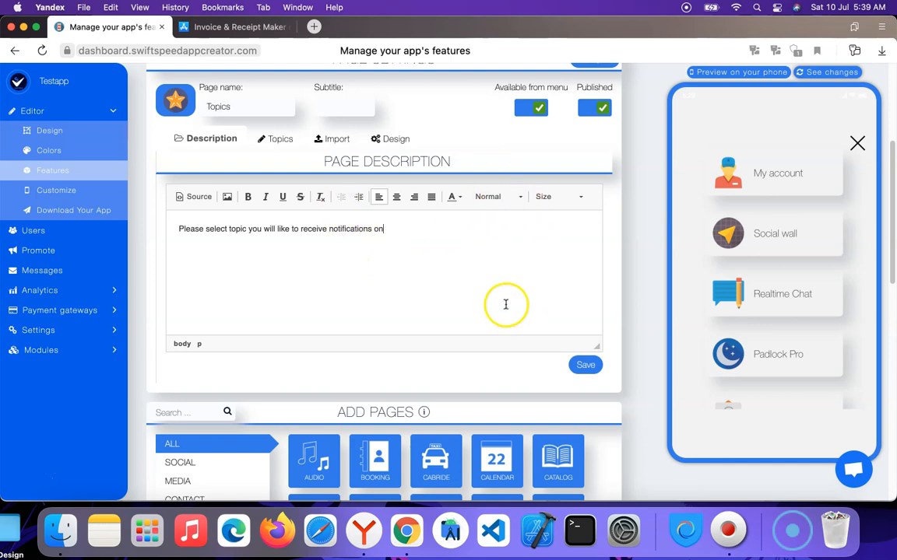
click(586, 365)
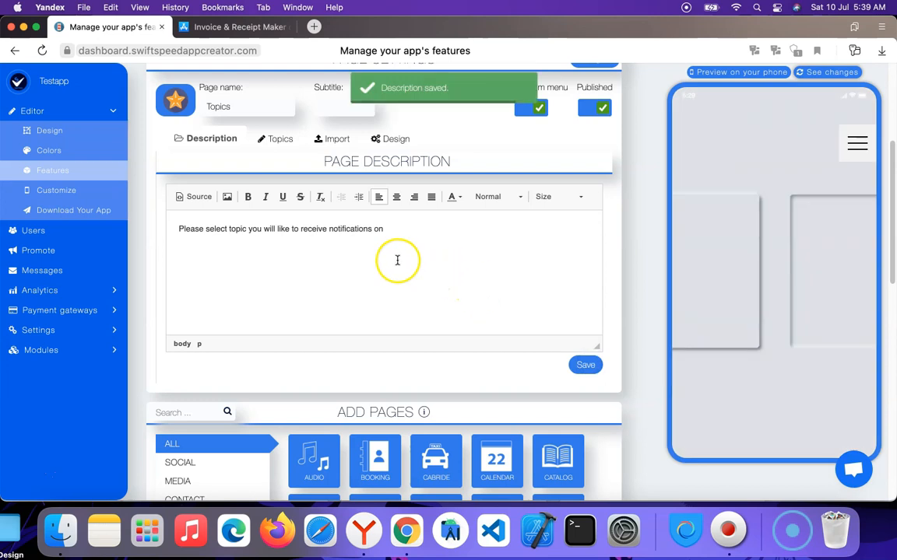
Step: Add a topic titled "Tutorial" with the description "Get all tutorial messages" to the Topics page
click(269, 138)
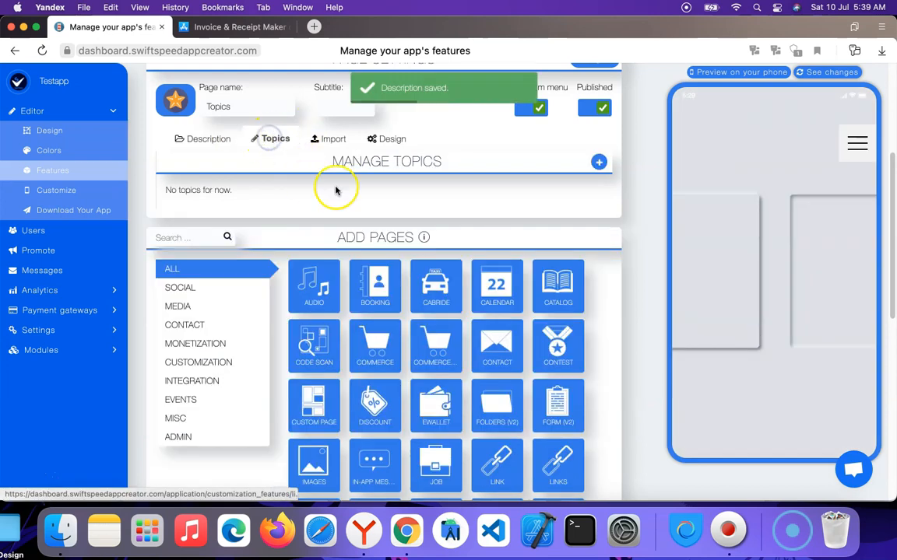
click(597, 161)
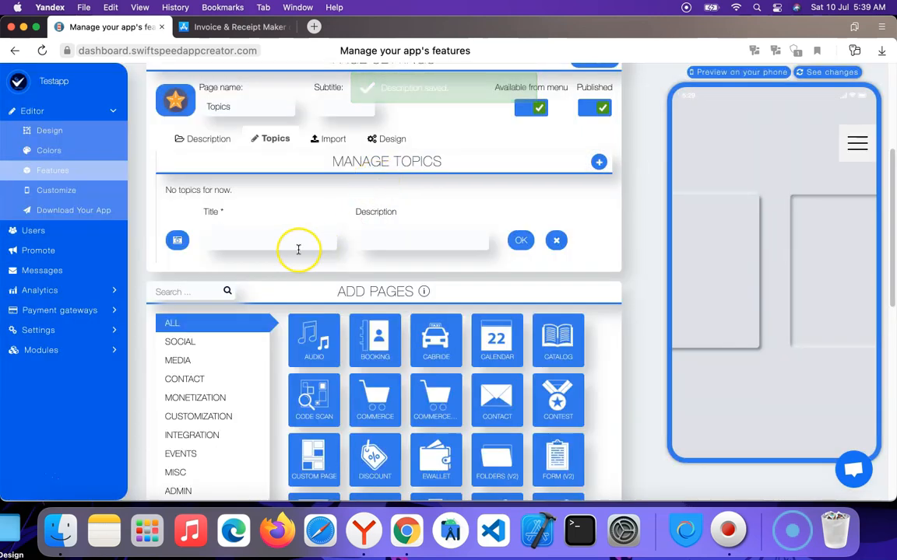
click(274, 241)
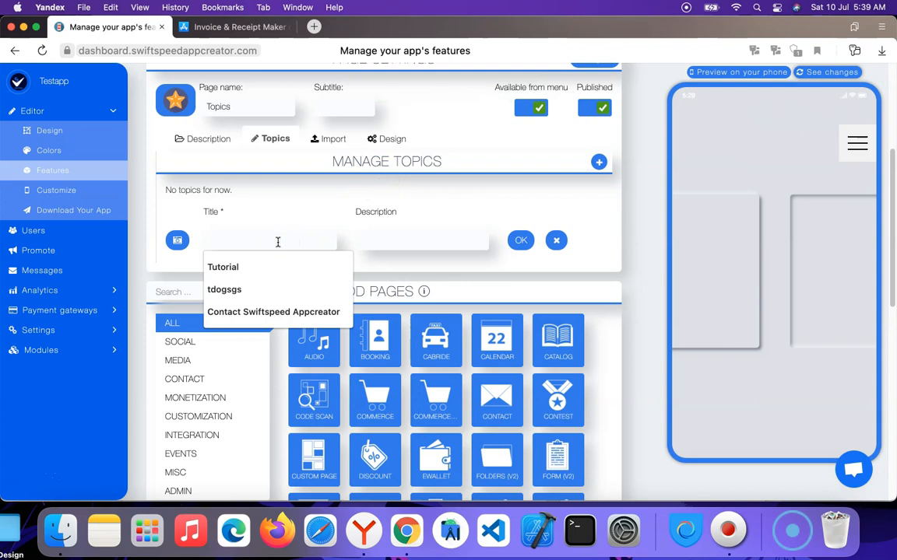
text(Tutorial)
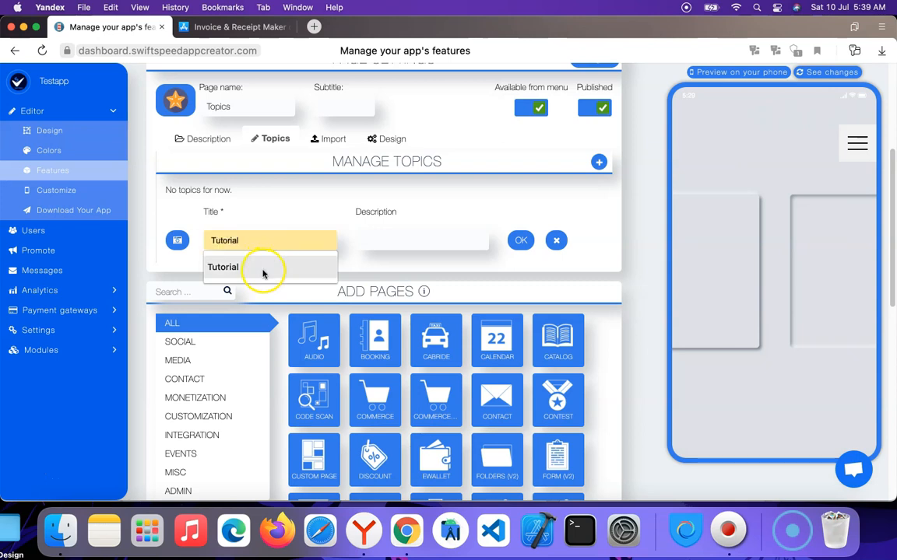
click(264, 269)
click(410, 241)
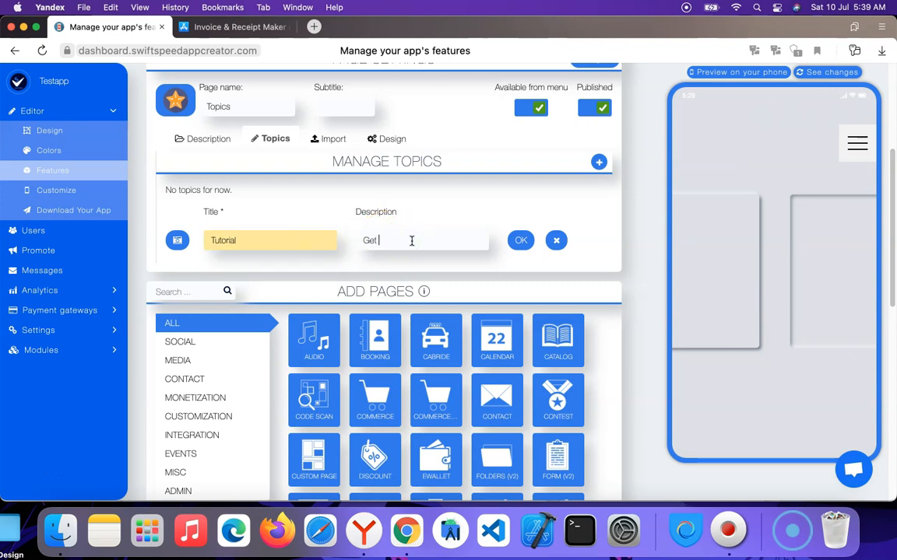
text(Get all tutorial)
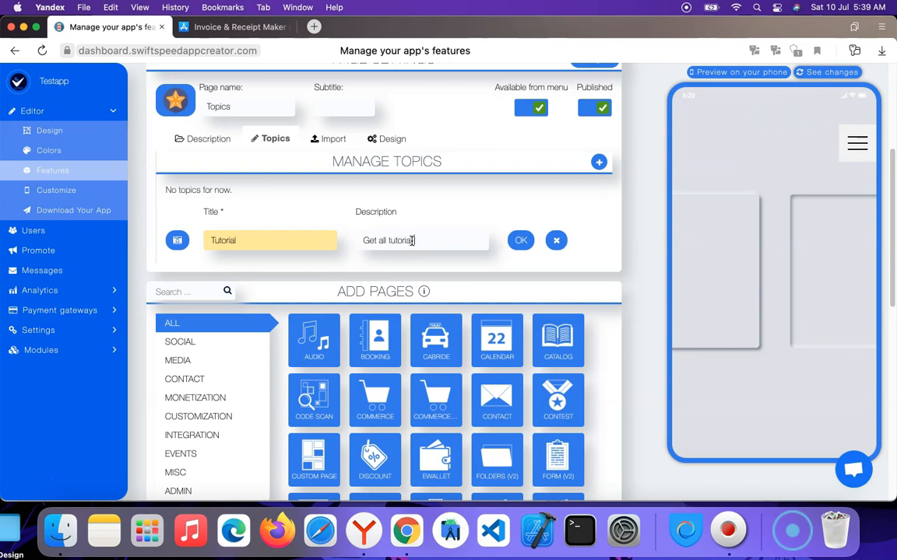
text( messages)
click(520, 241)
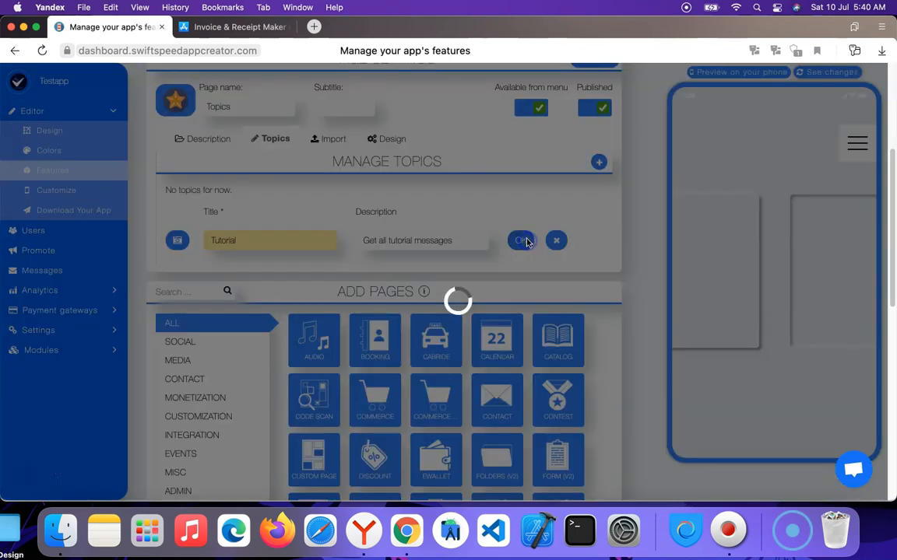
Step: Add a second topic titled "Football" with the description "Get football updates"
click(598, 182)
click(269, 268)
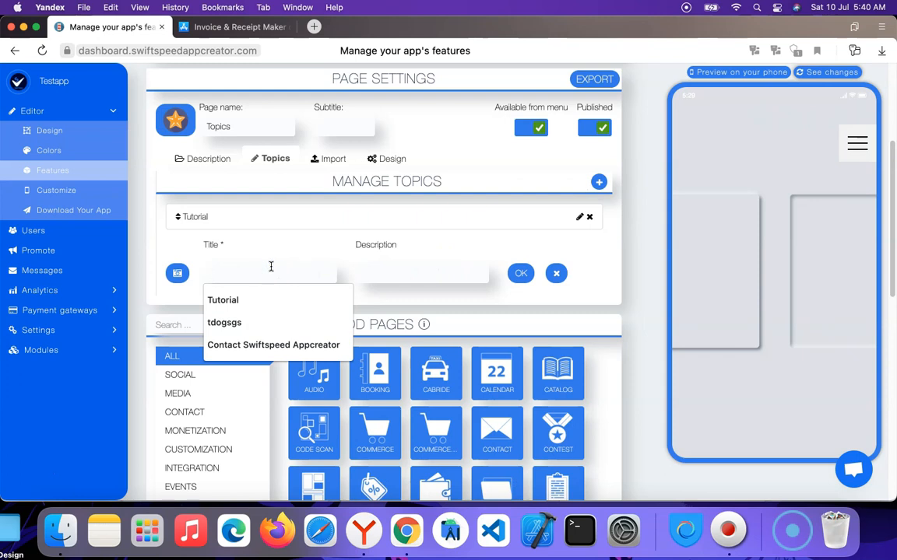
text(Food)
key(BackSpace)
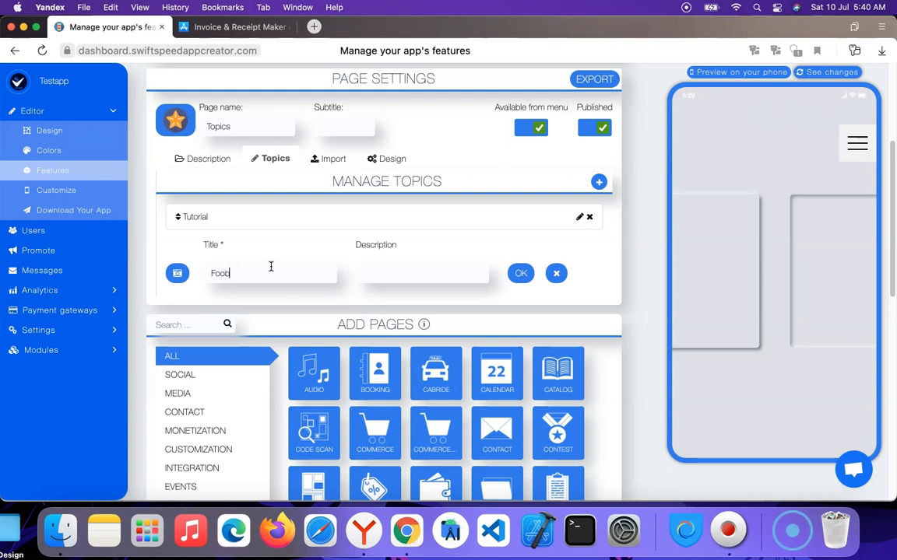
text(tball)
click(380, 267)
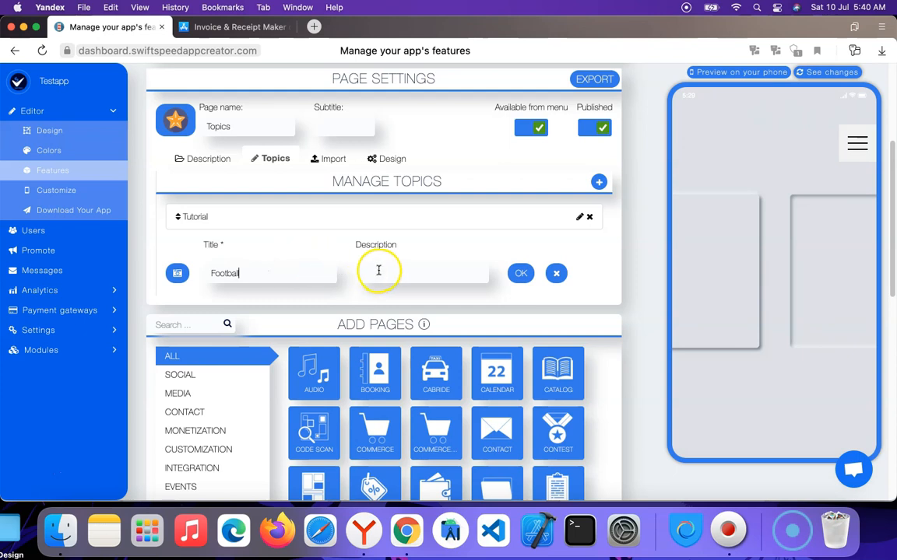
text(Get)
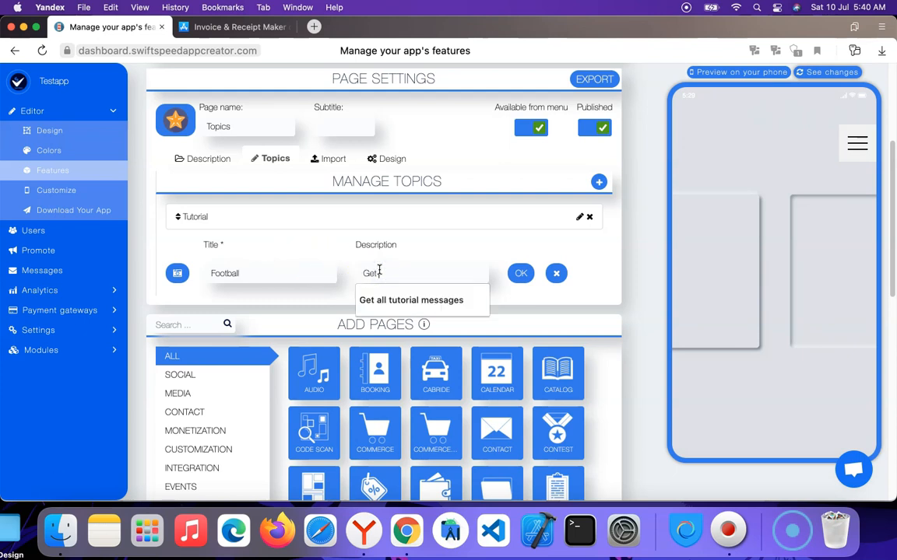
text( football updates)
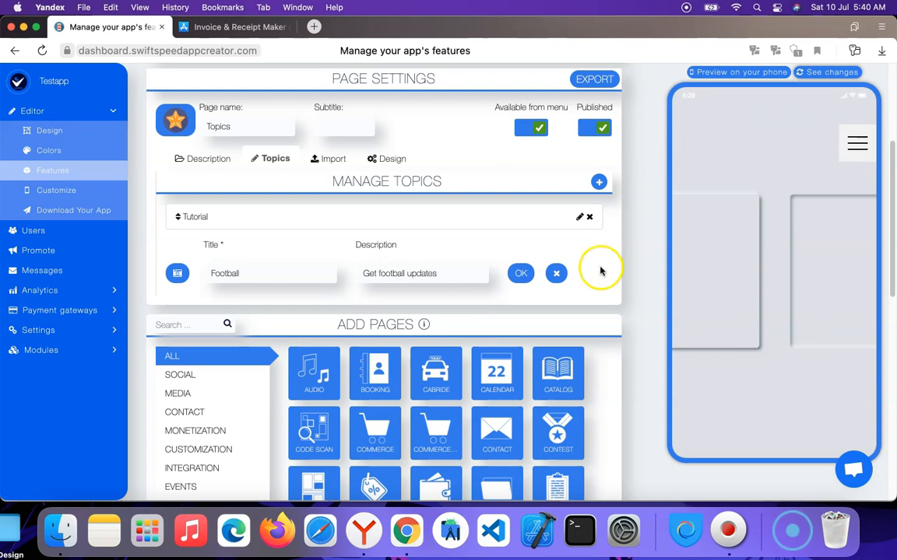
click(527, 273)
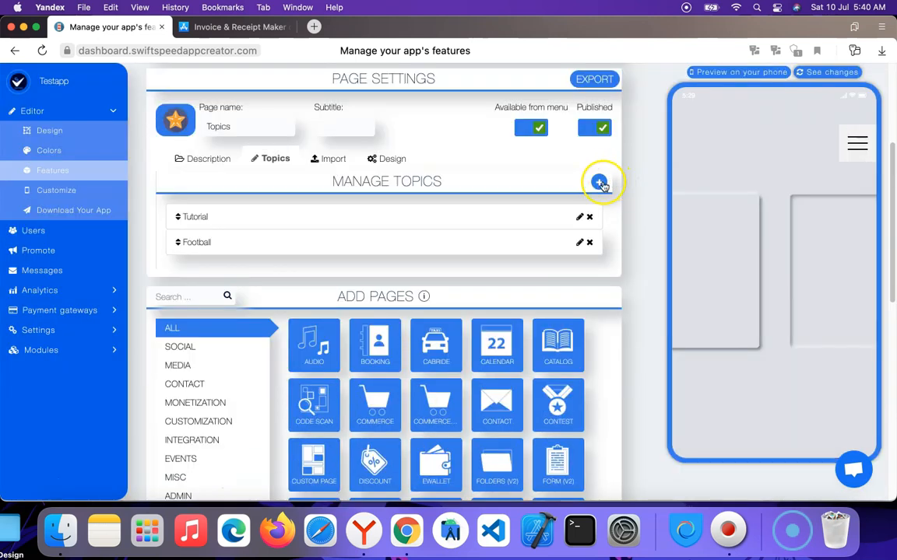
Step: Add a third topic titled "Basketball" with the description "Get basketball updates"
click(598, 182)
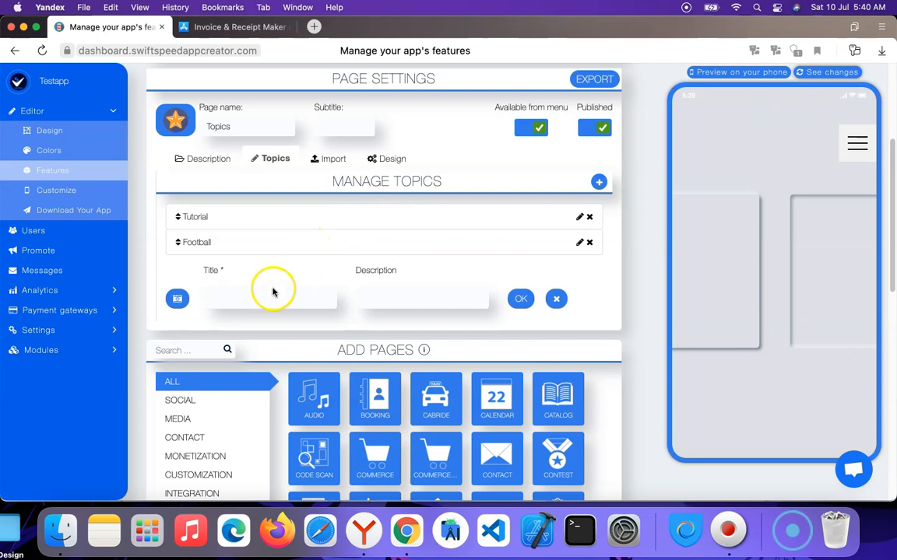
click(273, 298)
text(Basketba)
click(420, 303)
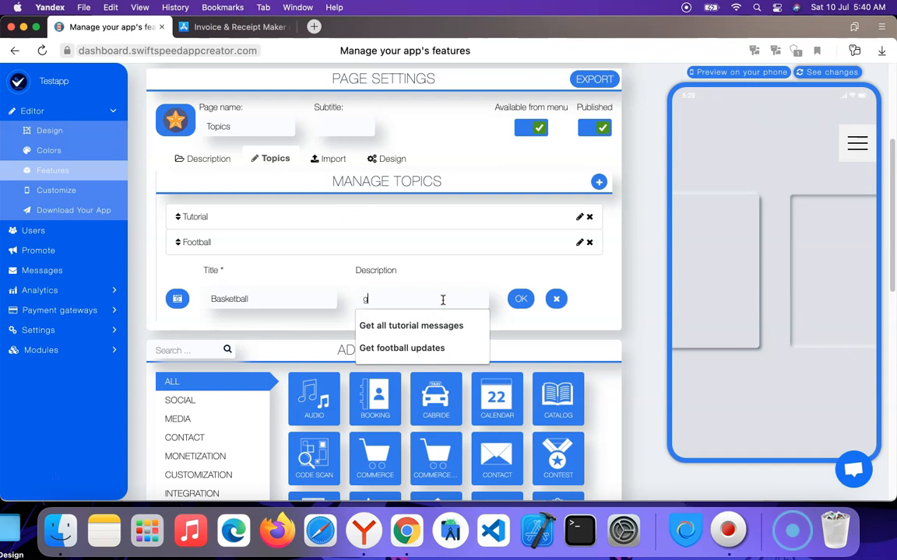
text(g)
click(438, 347)
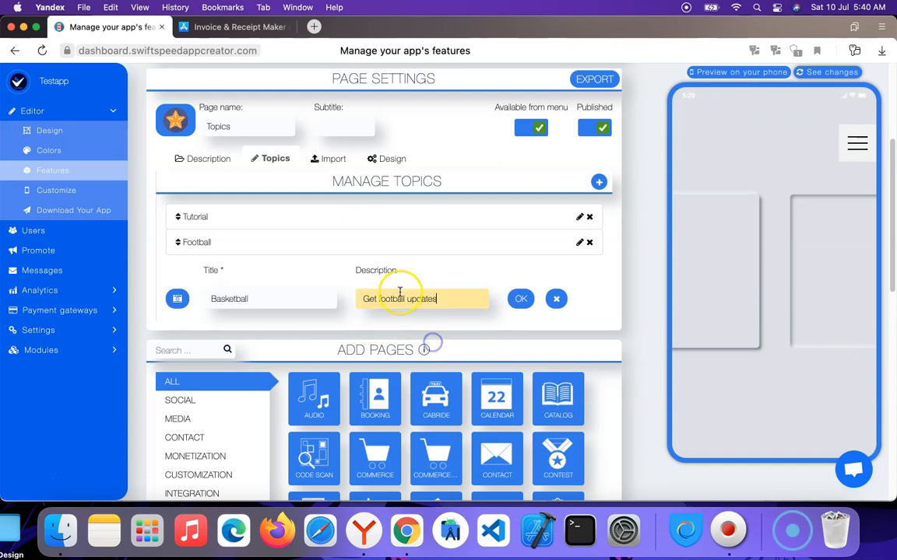
text(basketb)
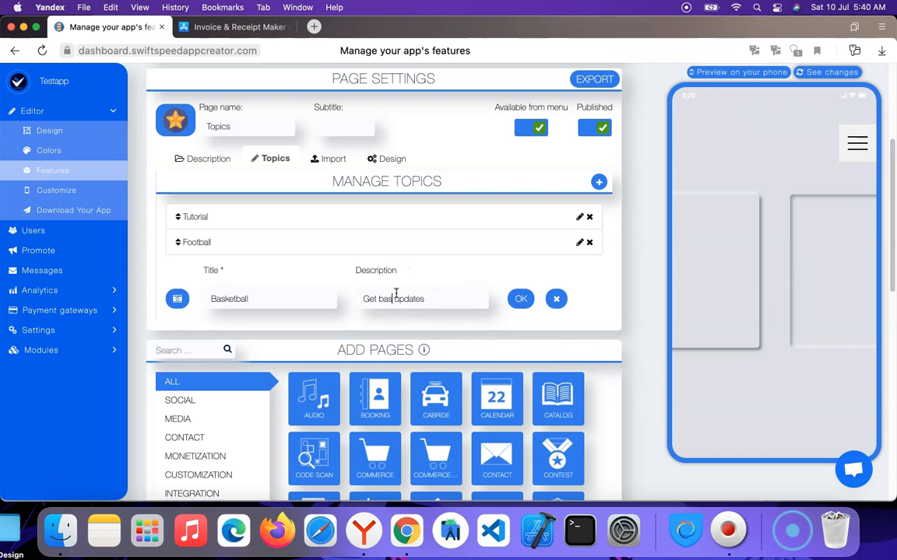
text(all)
click(520, 299)
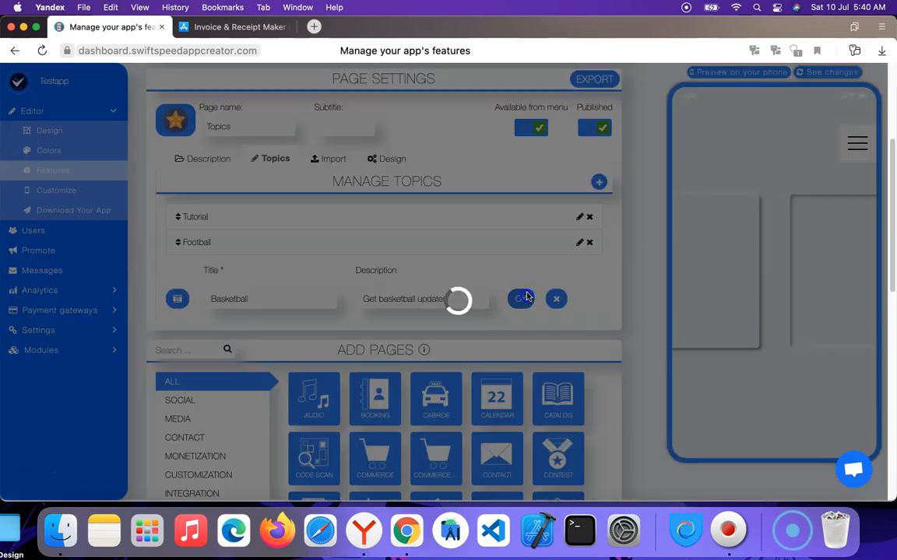
Step: Add a fourth topic titled "Sports" with the description "Get sports updates"
click(597, 183)
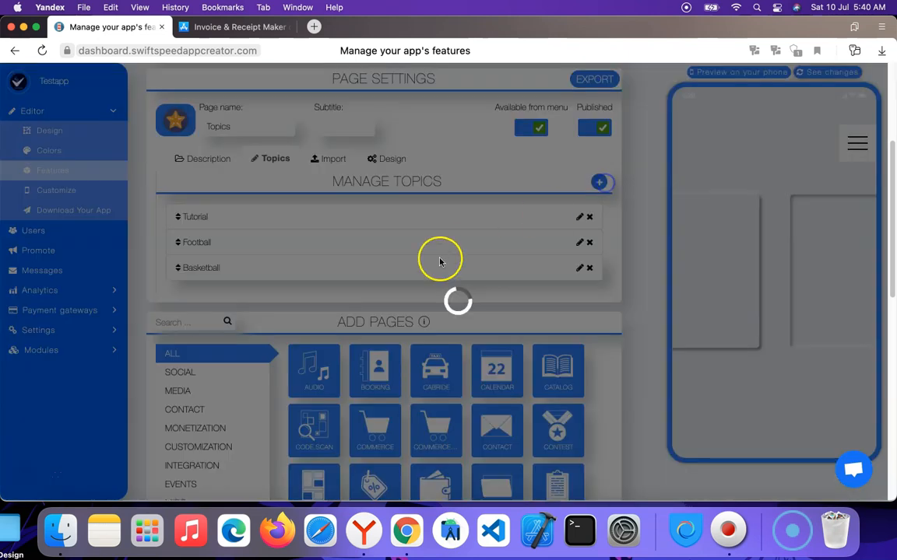
click(270, 322)
text(Sports)
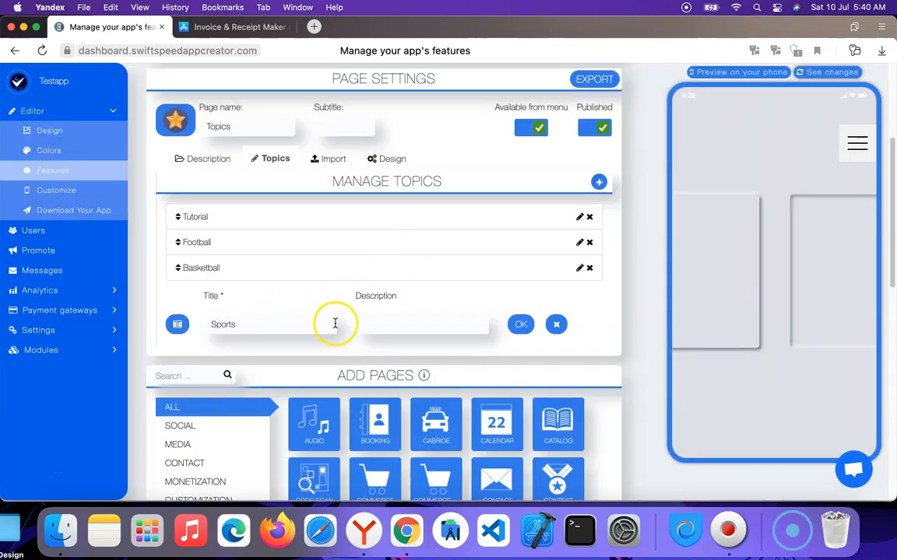
click(362, 322)
click(410, 371)
double_click(394, 323)
text(sports updates)
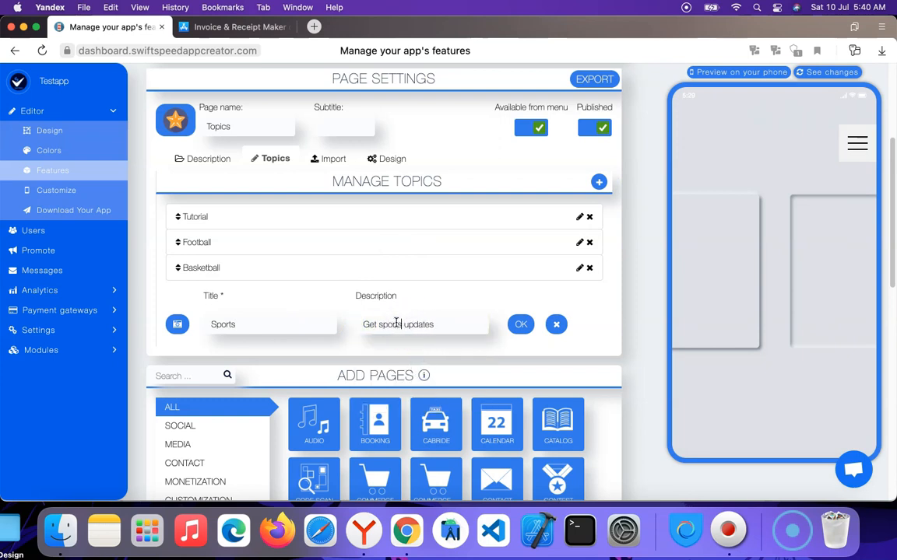
click(520, 324)
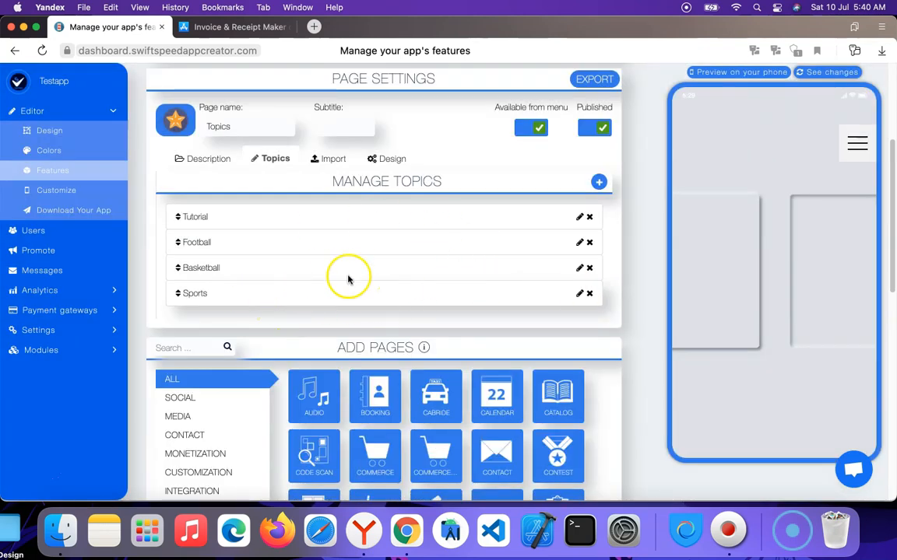
Step: Look through the Topics page's import options, background design settings, topic list and description
click(342, 166)
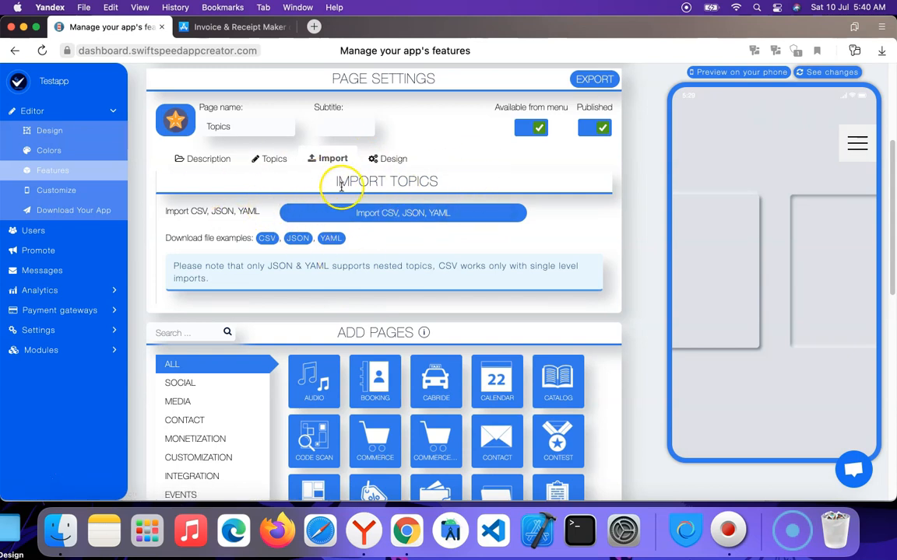
click(399, 159)
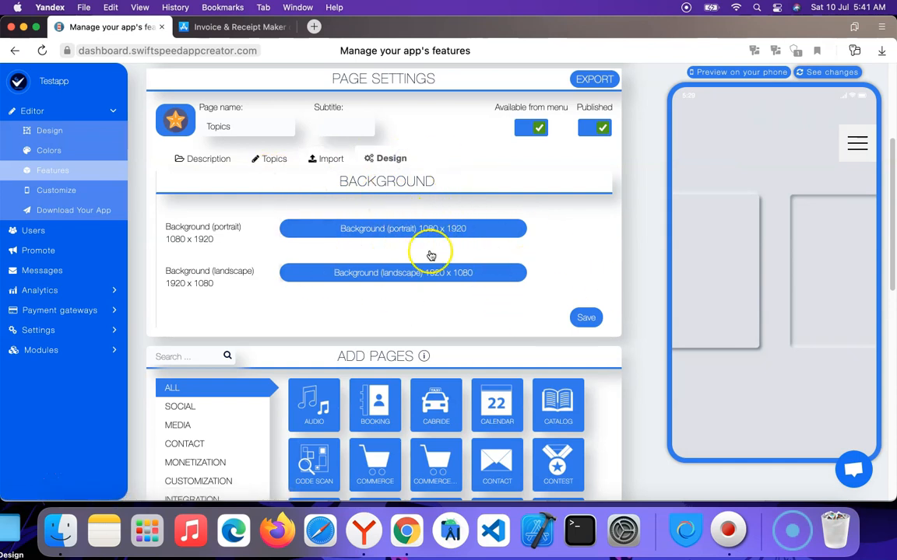
click(261, 161)
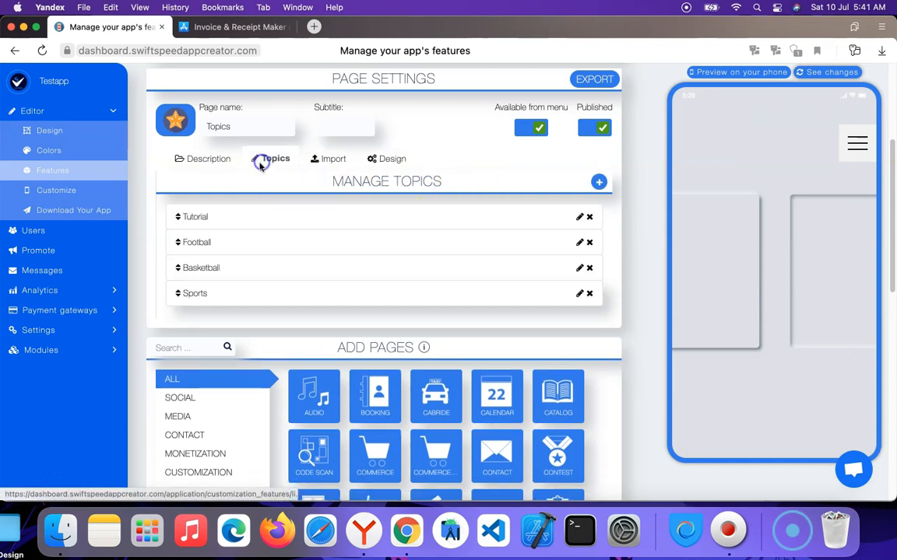
click(211, 160)
Step: Refresh the app preview and test its topic switches, leaving Football, Basketball and Sports on and Tutorial off
click(812, 73)
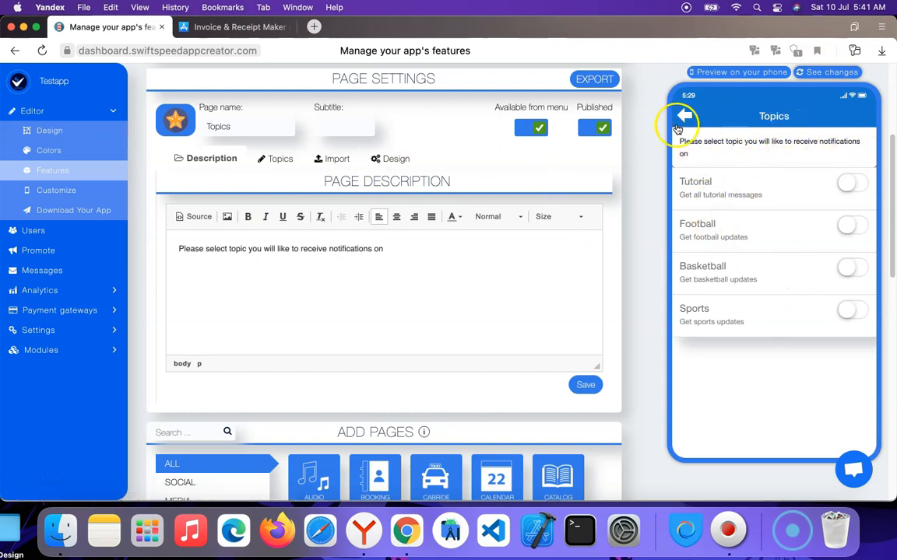
click(855, 183)
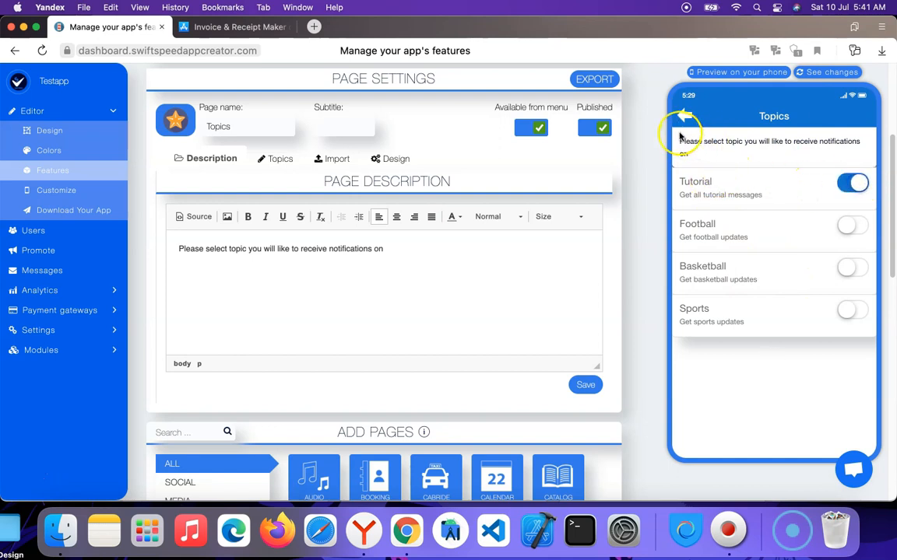
click(852, 183)
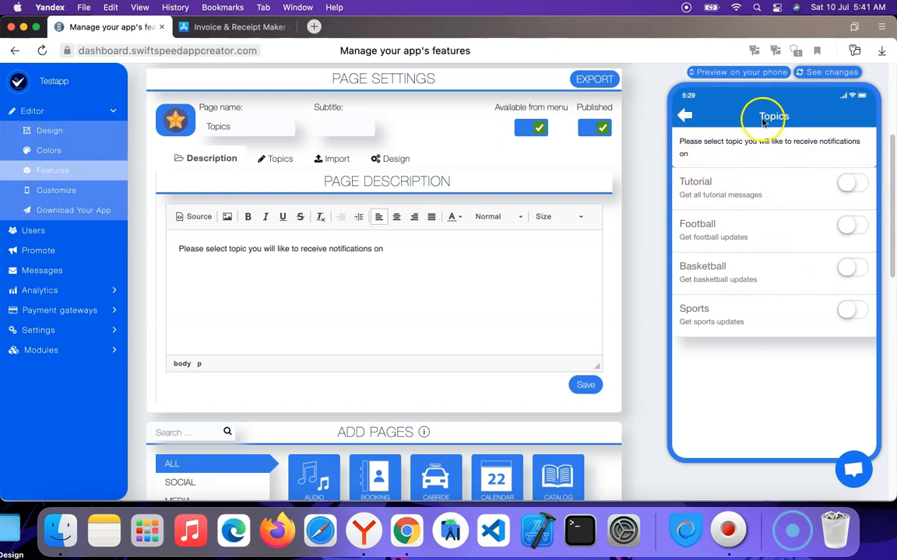
click(853, 312)
click(853, 268)
click(852, 226)
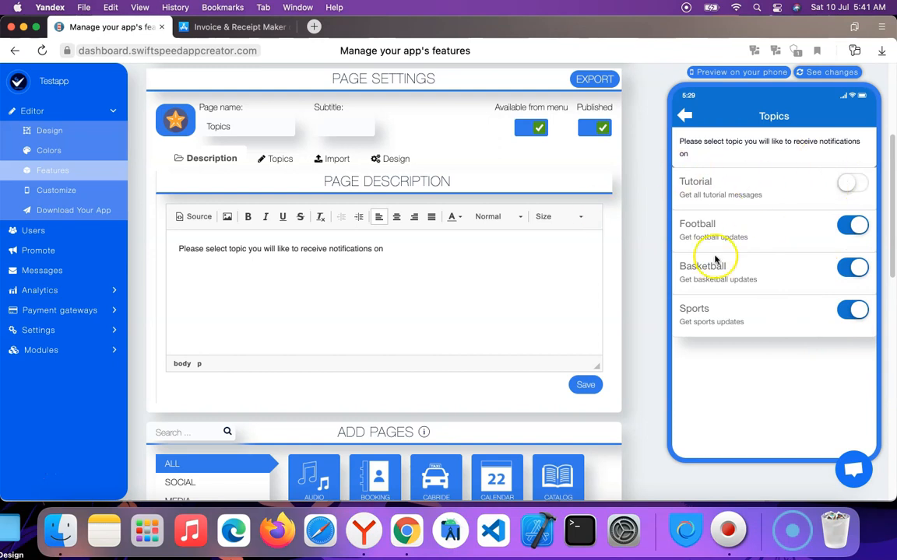
scroll(448, 339, up, 4)
scroll(433, 326, up, 1)
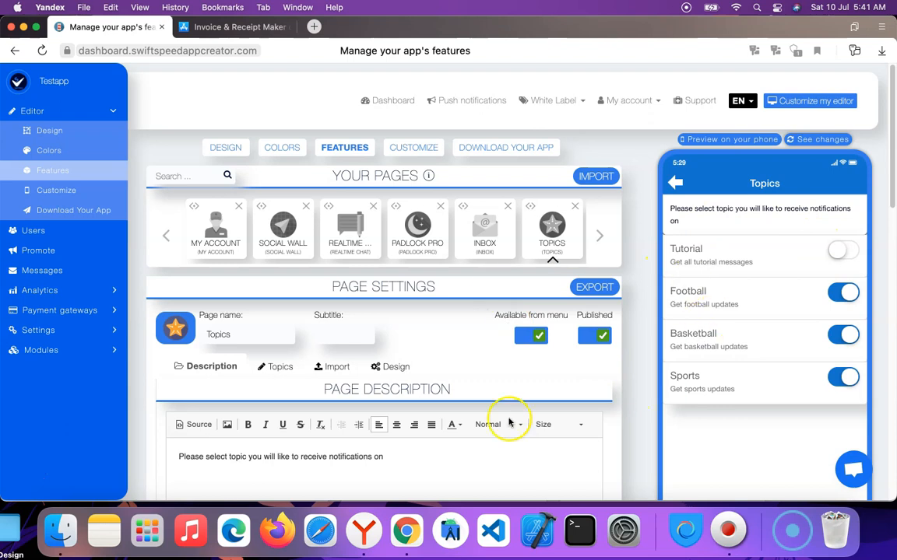
Step: Find the Push Notifications feature by searching the available pages for "push" and add it to the app
scroll(607, 314, down, 10)
scroll(246, 166, up, 5)
scroll(246, 166, down, 2)
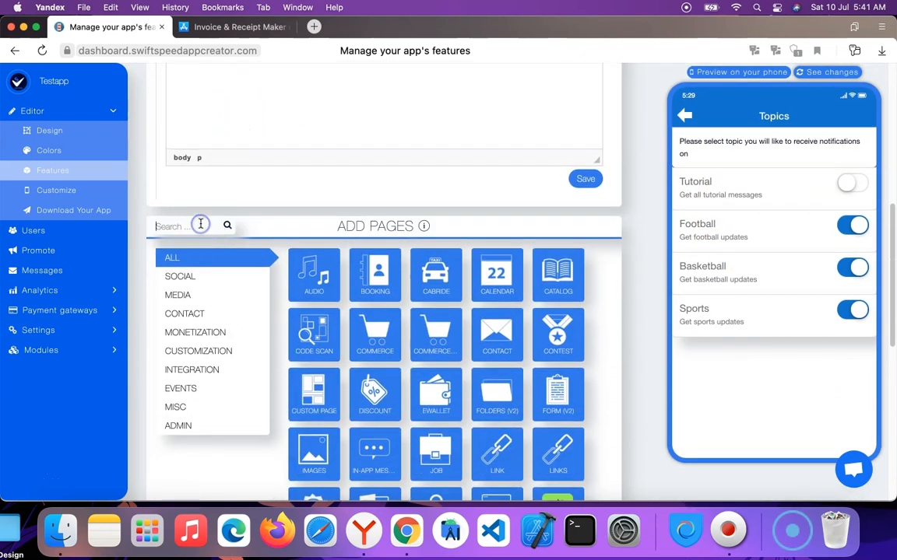
text(push)
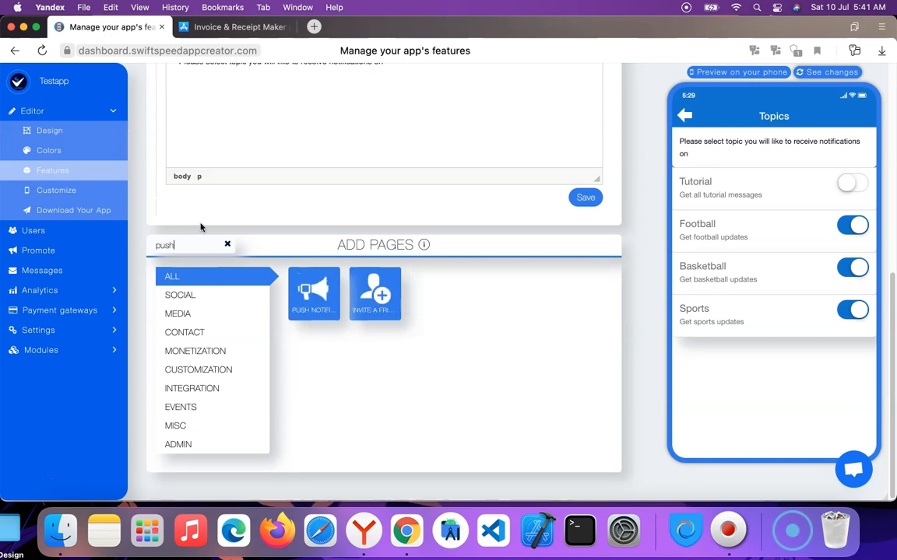
click(311, 294)
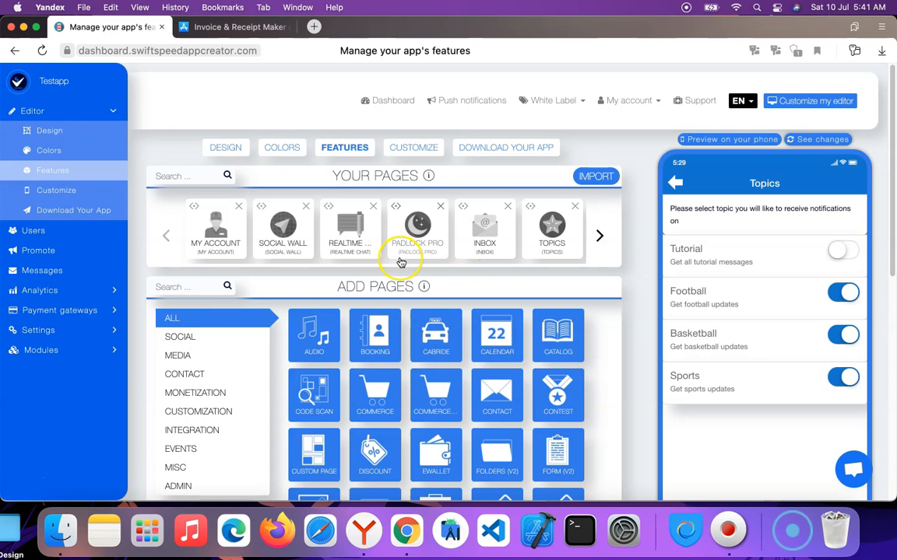
Step: Change the Push Notifications page's icon to the location pin with a plus sign from the icon library
click(178, 326)
scroll(528, 300, down, 5)
scroll(527, 300, down, 15)
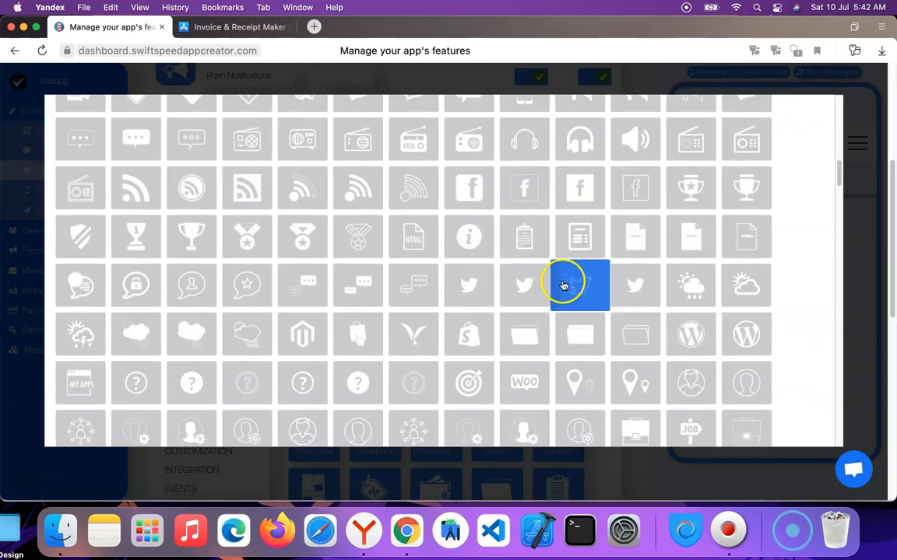
click(537, 218)
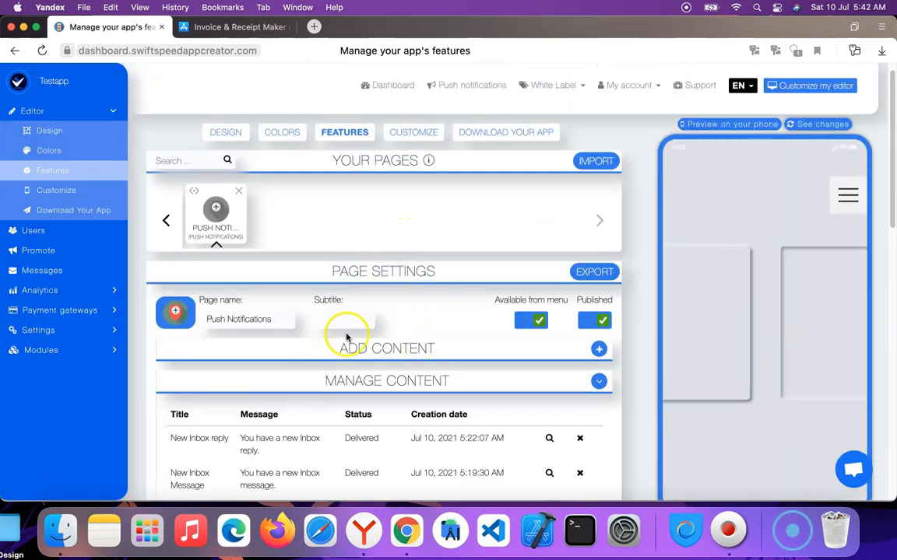
Step: Delete the "New Inbox reply" and "New Inbox Message" entries from the page's existing content
scroll(419, 317, down, 3)
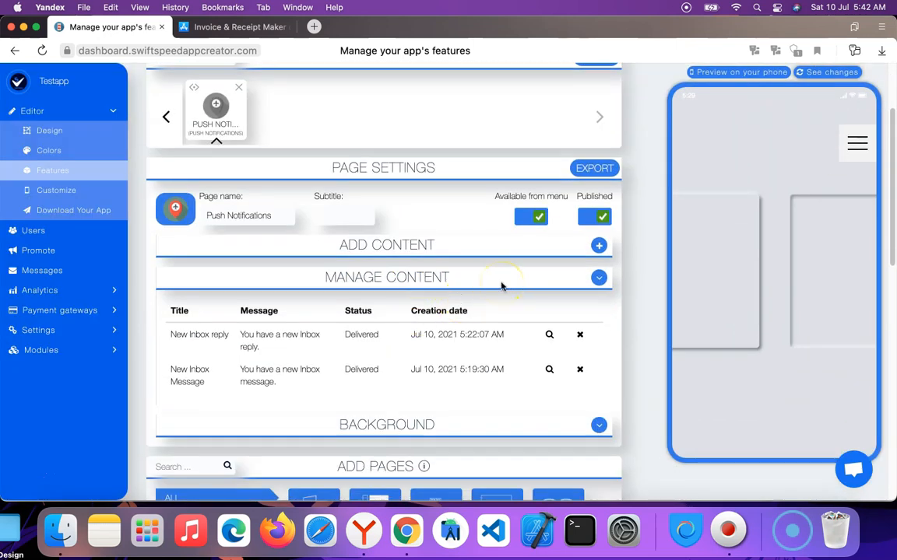
click(580, 335)
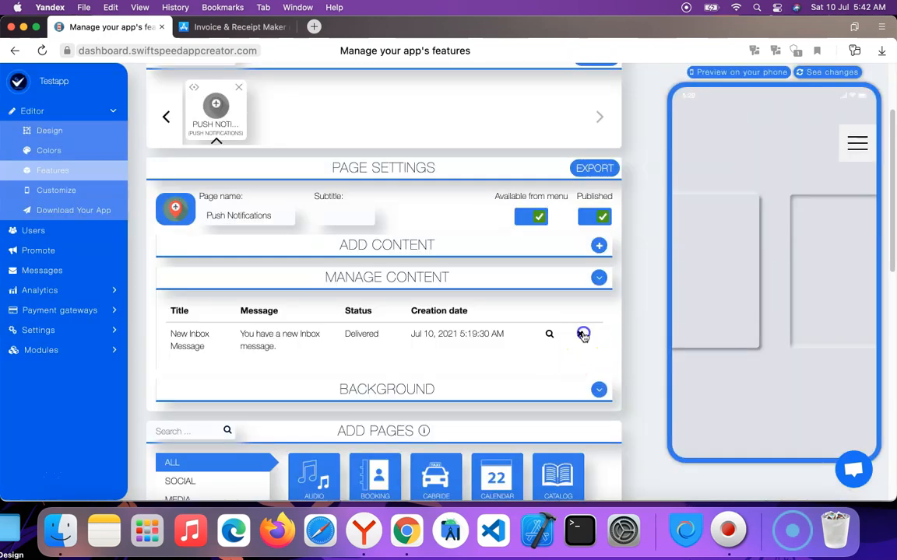
click(580, 334)
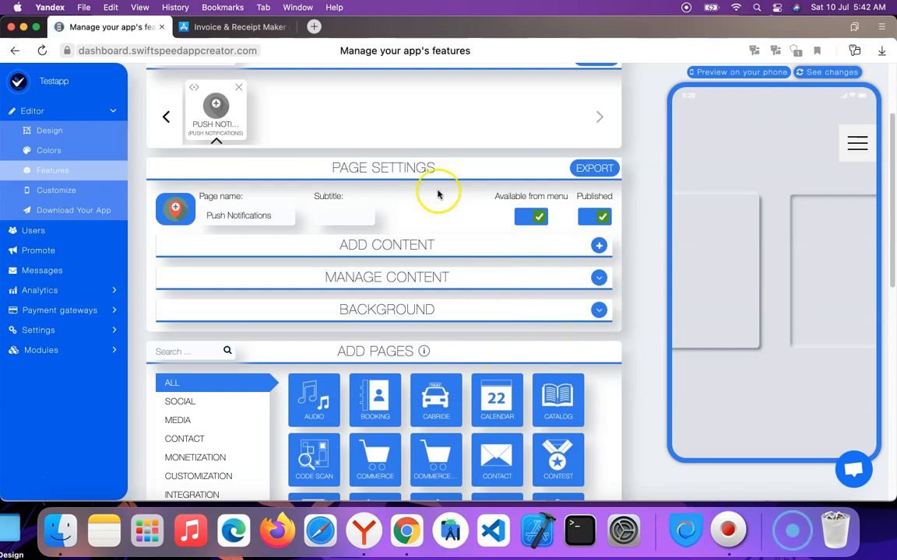
Step: Start a new push notification titled "New Football Updates" with the message "Get all Saturday livescores for free"
right_click(377, 145)
click(598, 245)
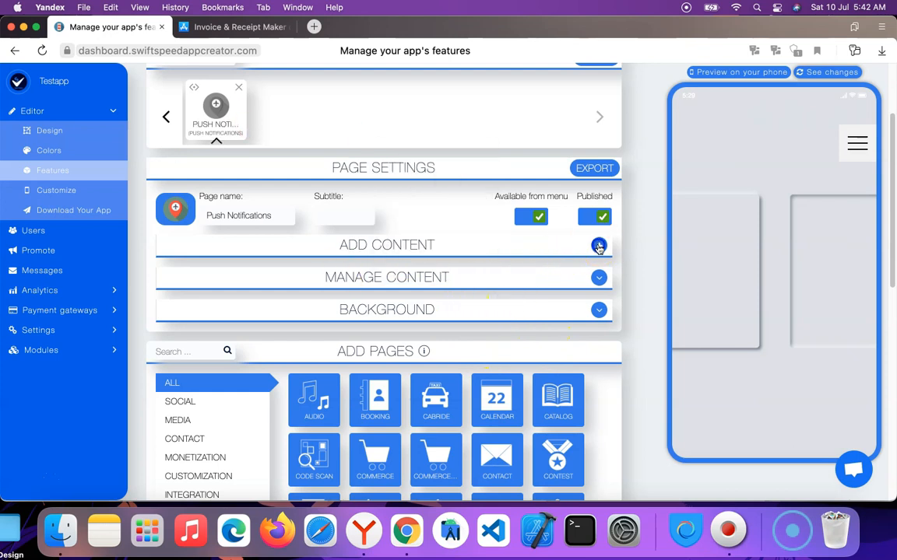
click(383, 302)
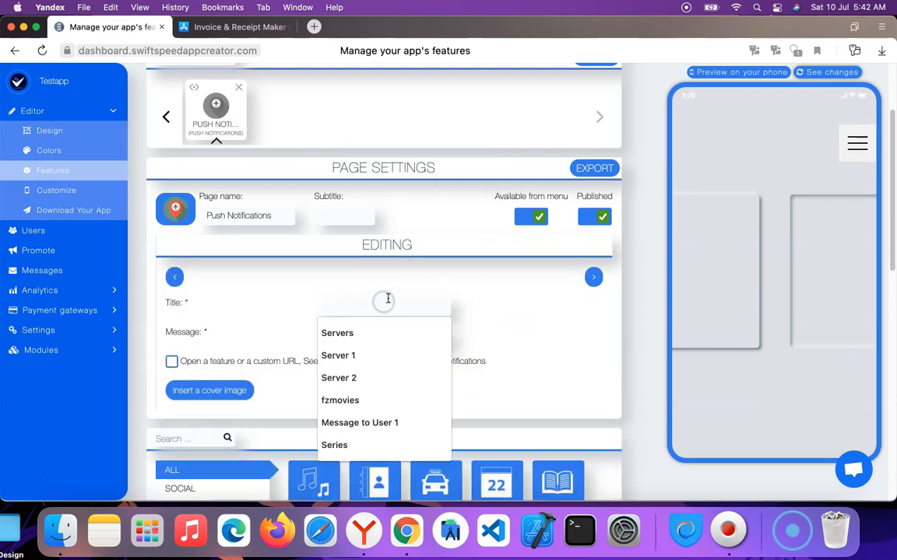
text(f)
key(BackSpace)
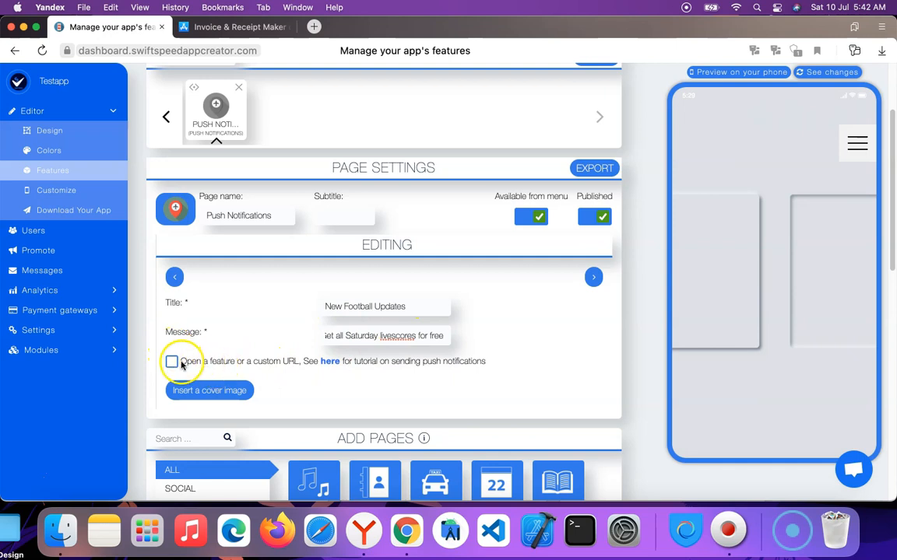
Step: Enable opening a feature from the notification and choose the Topics page as its target
click(464, 361)
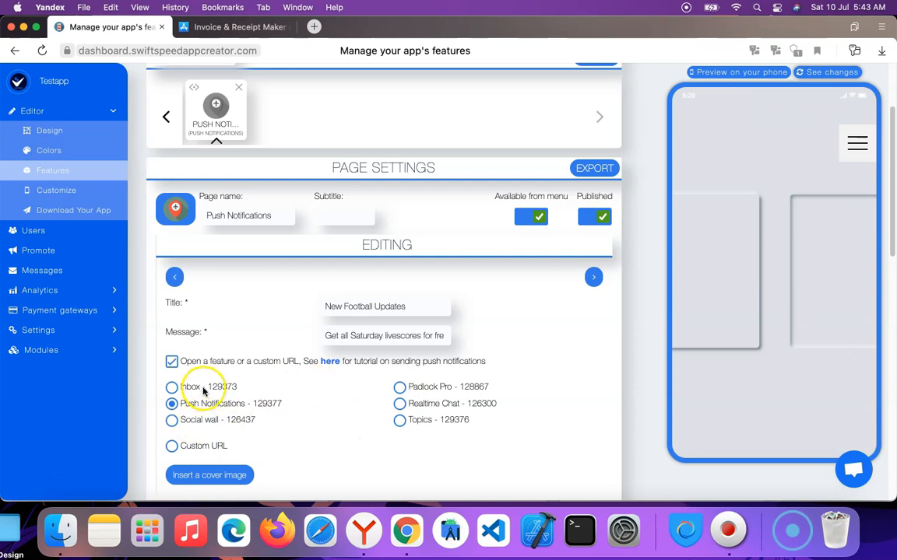
click(400, 419)
scroll(469, 438, down, 3)
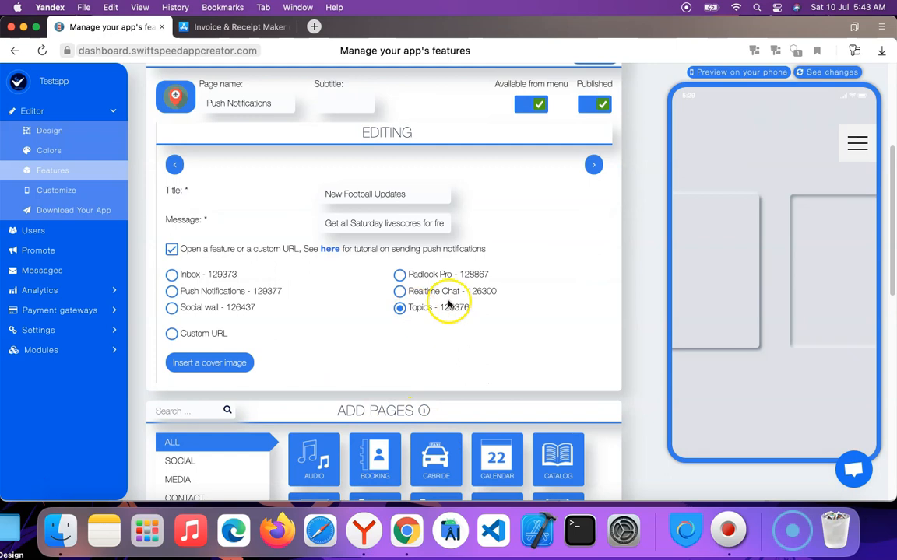
Step: Proceed to the notification's recipient settings and target Android devices only
click(594, 164)
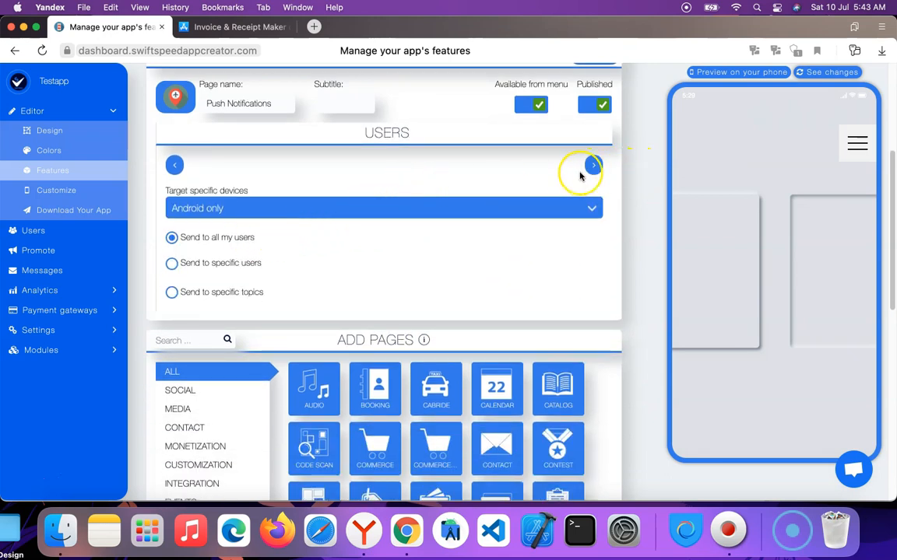
click(302, 210)
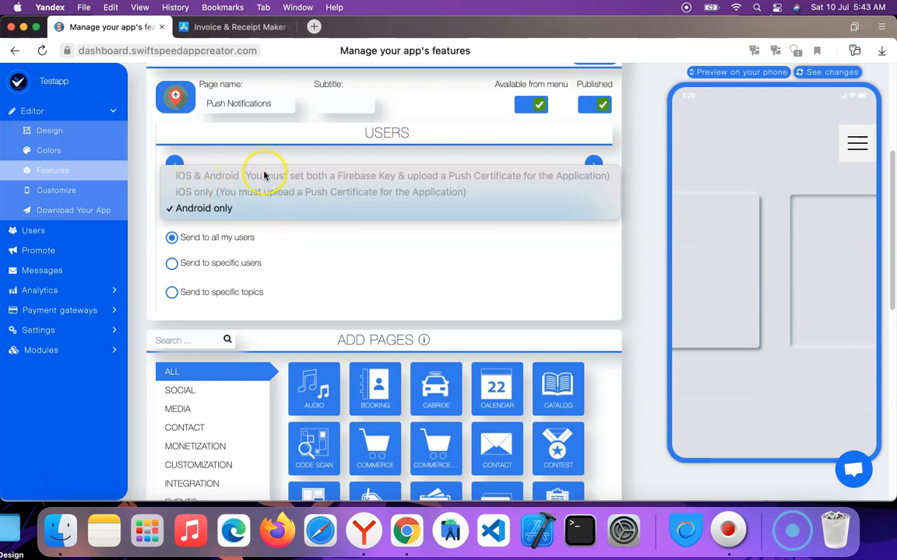
click(232, 211)
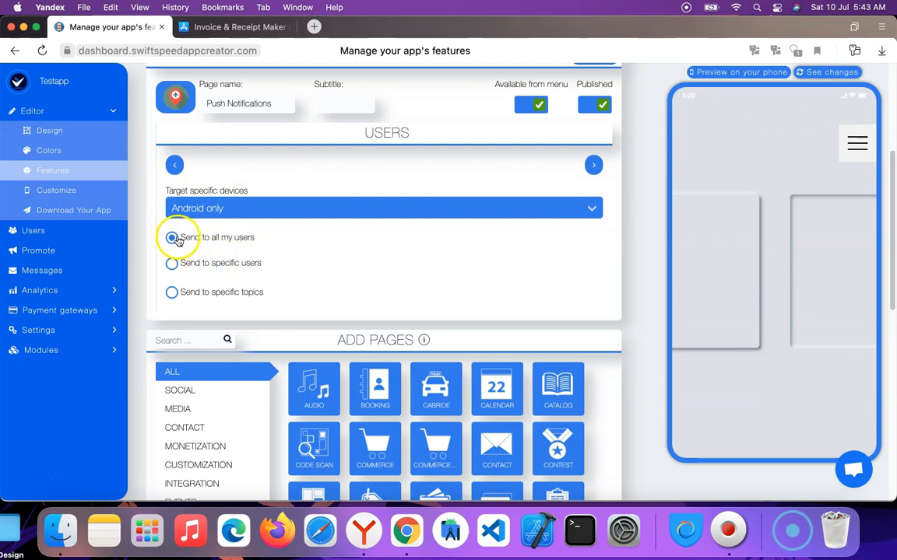
Step: Send the notification to specific topics, selecting only Football and Basketball, and continue to the sending-time settings
click(200, 261)
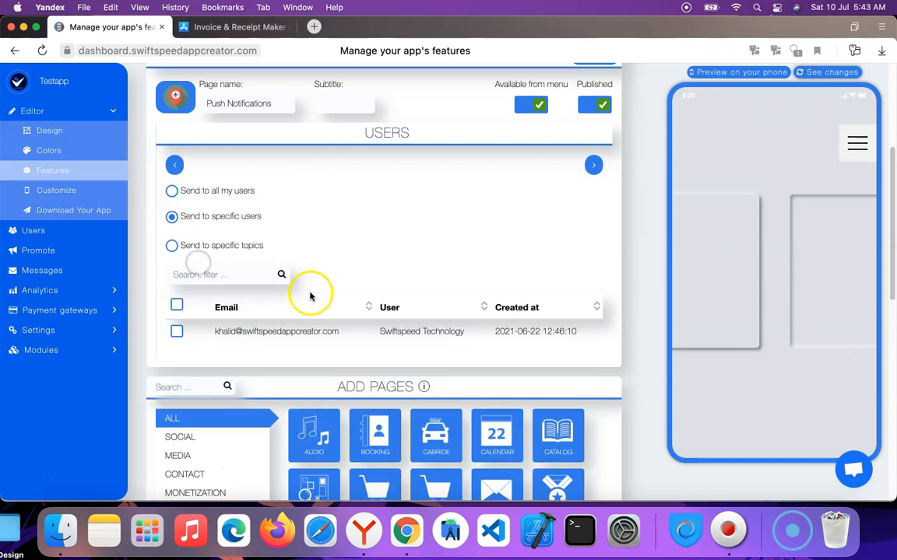
click(208, 248)
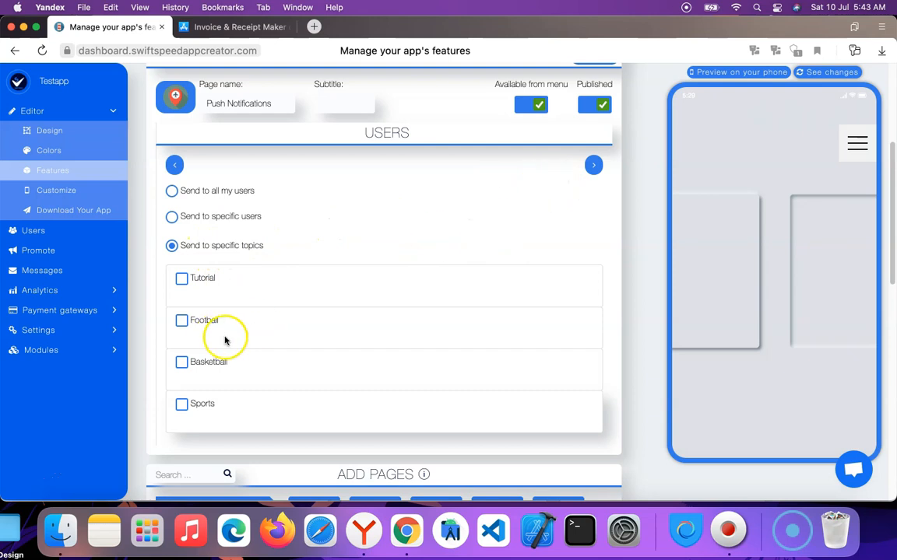
click(182, 279)
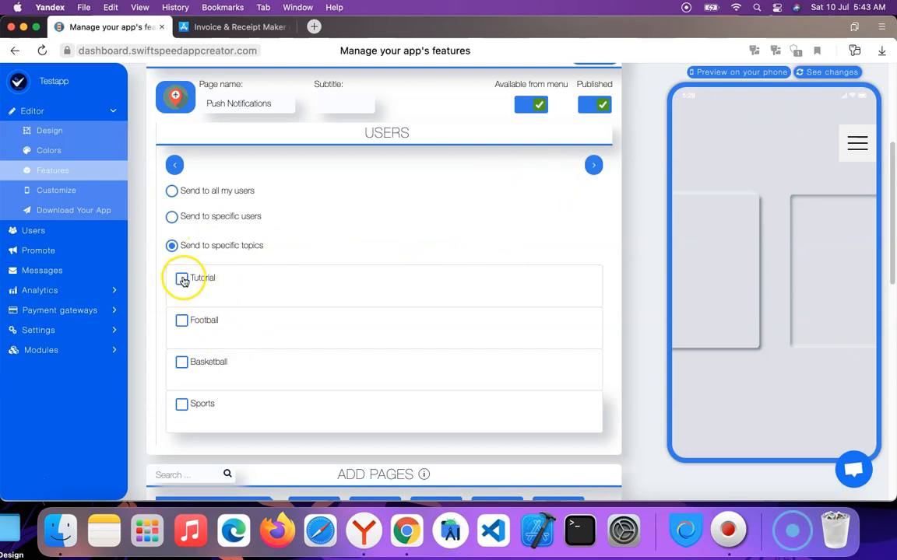
click(184, 281)
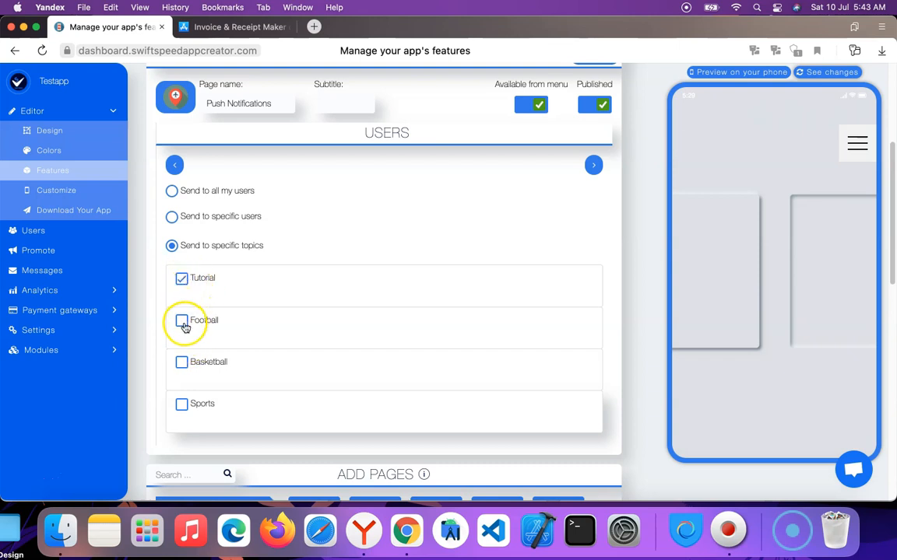
click(182, 366)
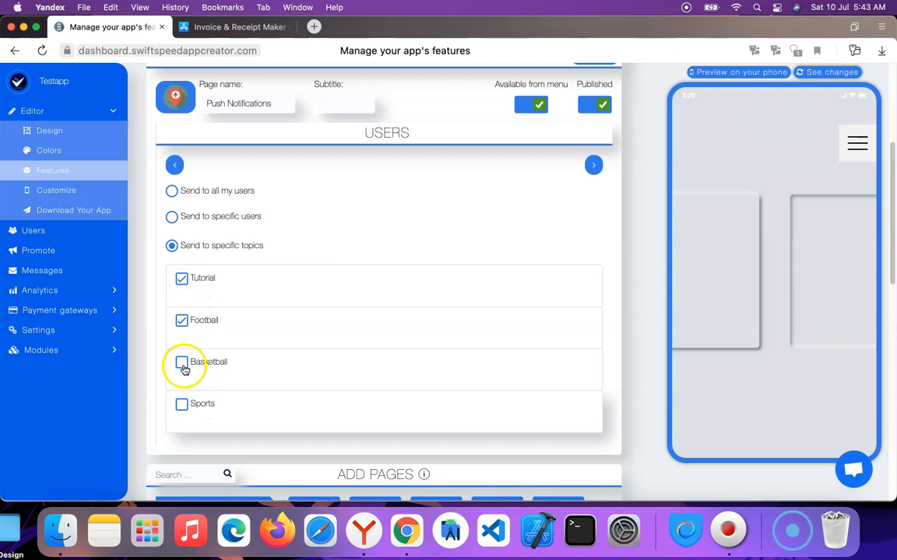
click(193, 402)
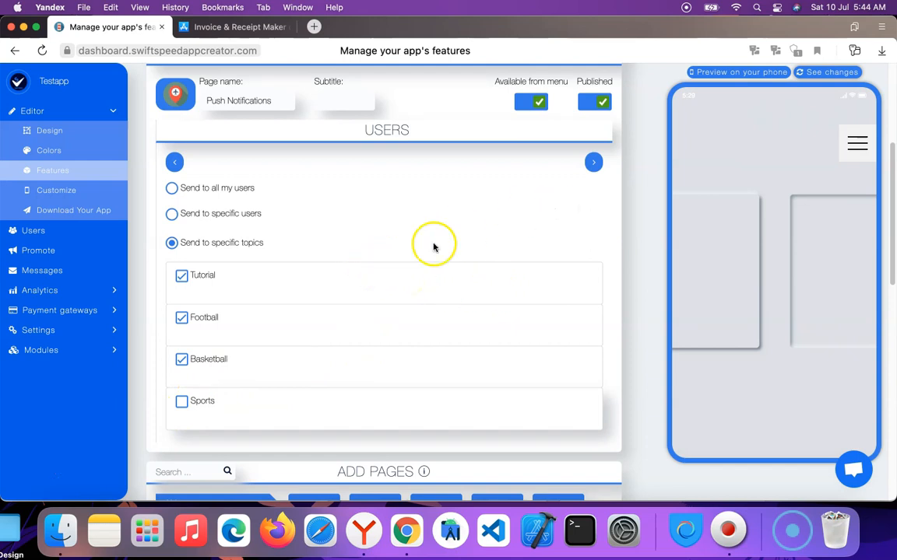
click(181, 277)
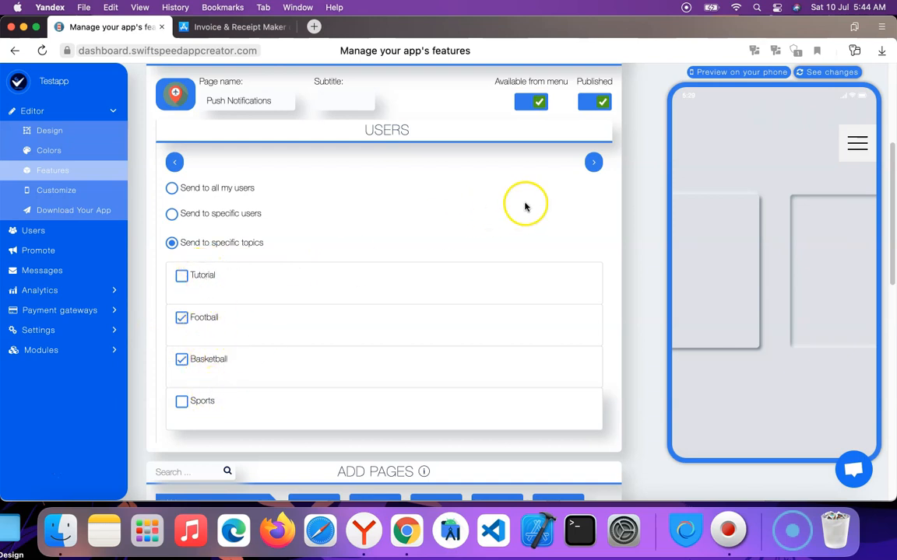
click(593, 162)
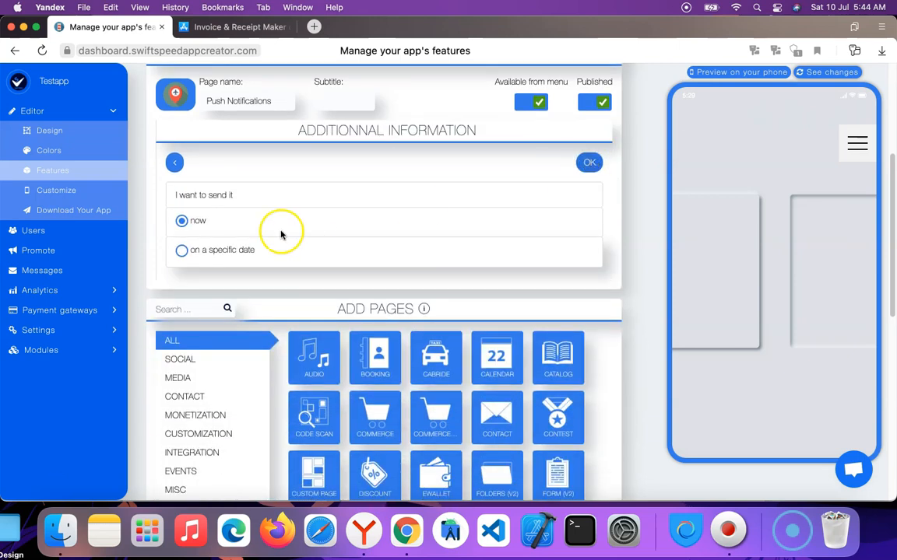
click(182, 251)
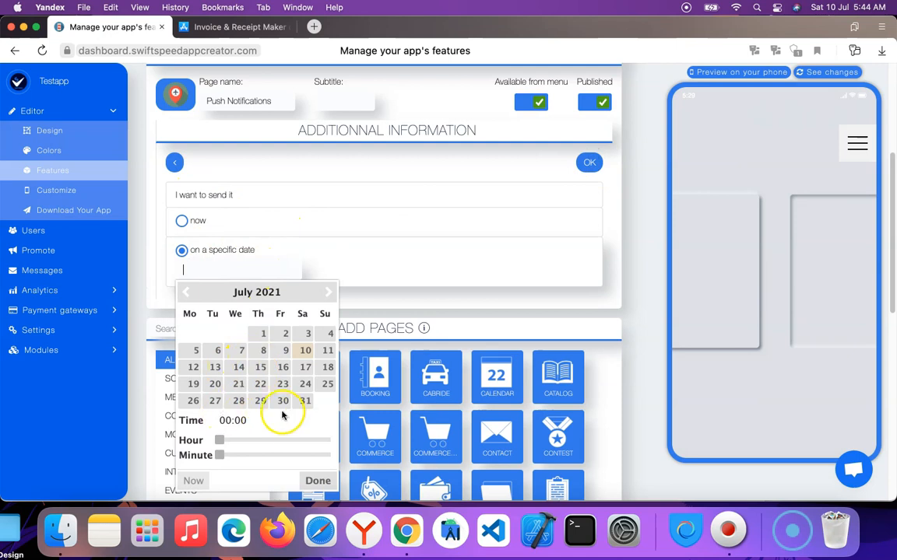
scroll(247, 348, down, 3)
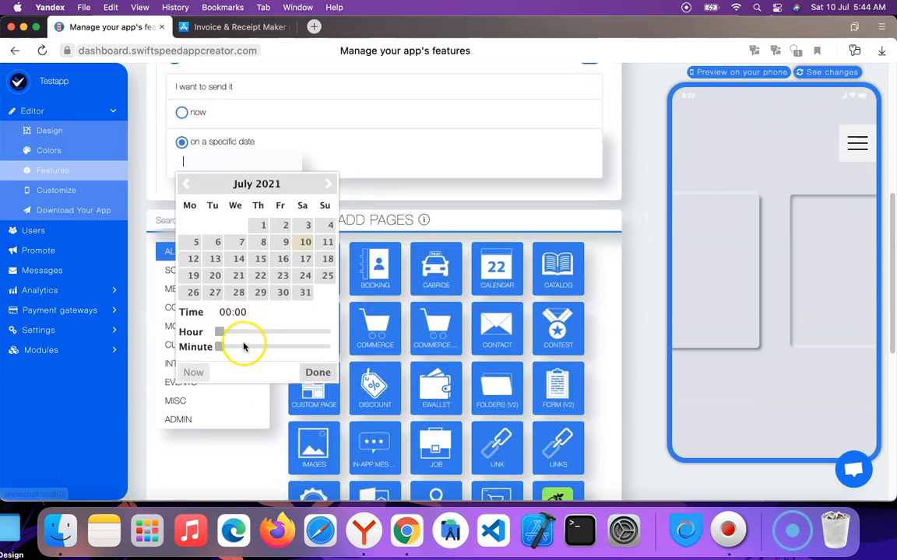
scroll(308, 278, up, 1)
scroll(308, 278, up, 1)
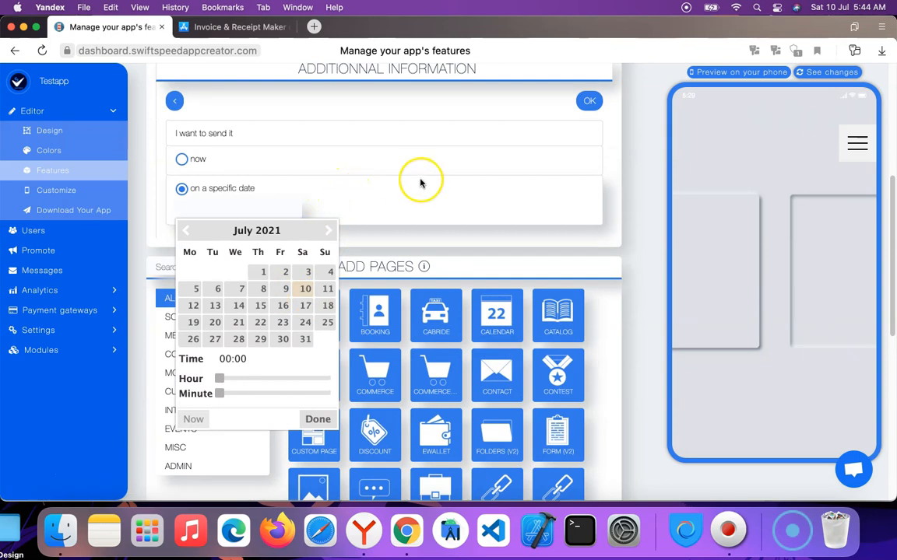
scroll(419, 186, up, 3)
scroll(413, 189, down, 3)
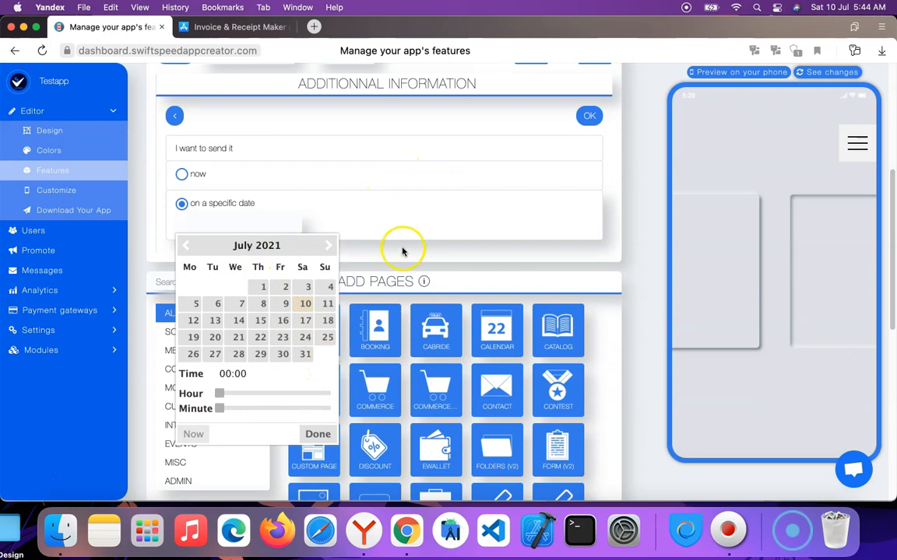
Step: Set the notification's sending time to now and submit it
click(194, 174)
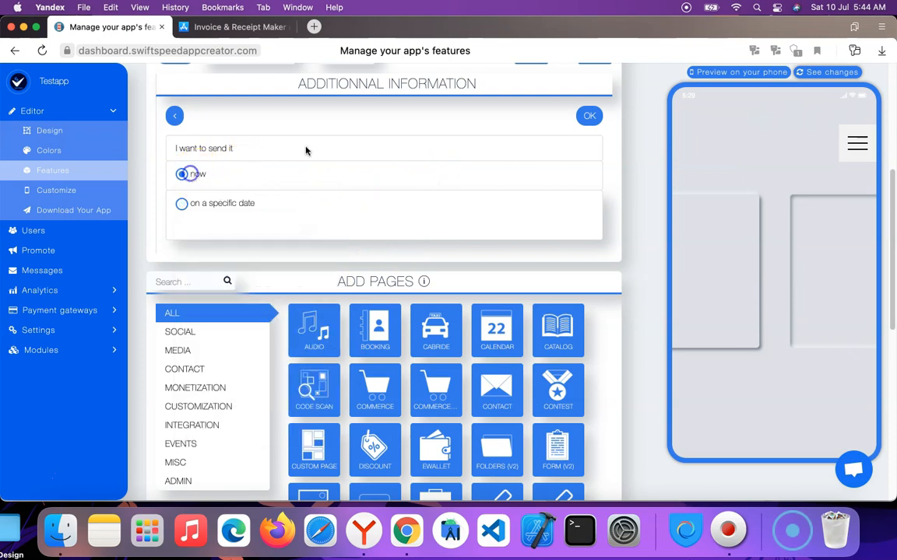
click(587, 118)
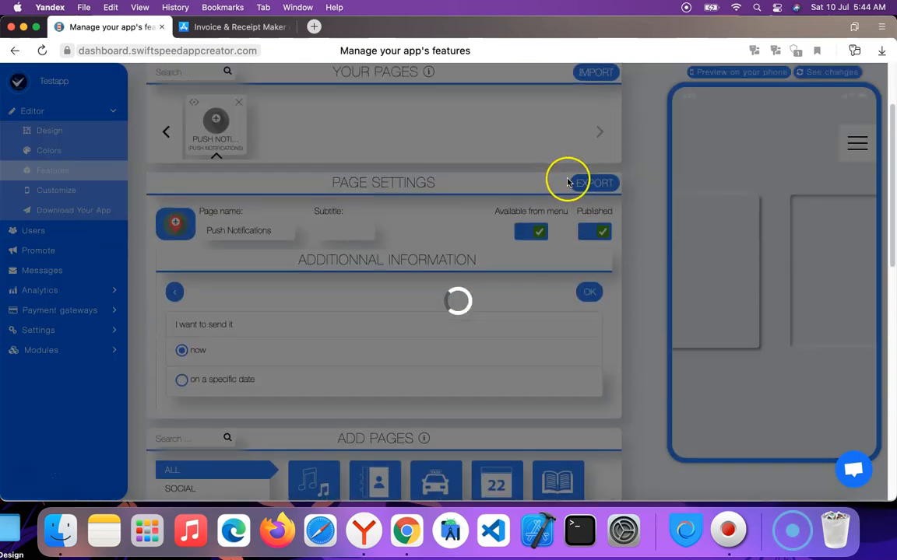